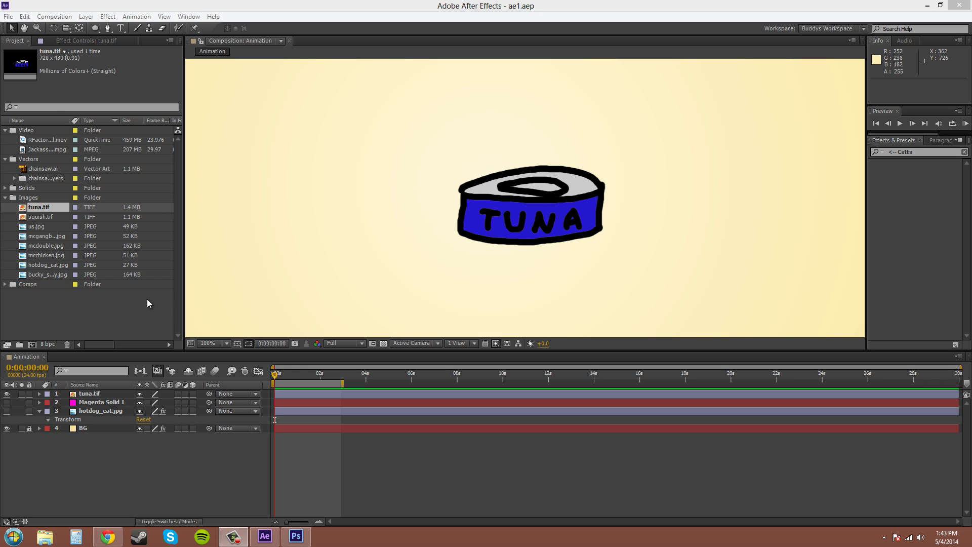
Step: Turn on auto-keyframe mode, hide the title/action safe guides and select the tuna.tif layer
click(245, 372)
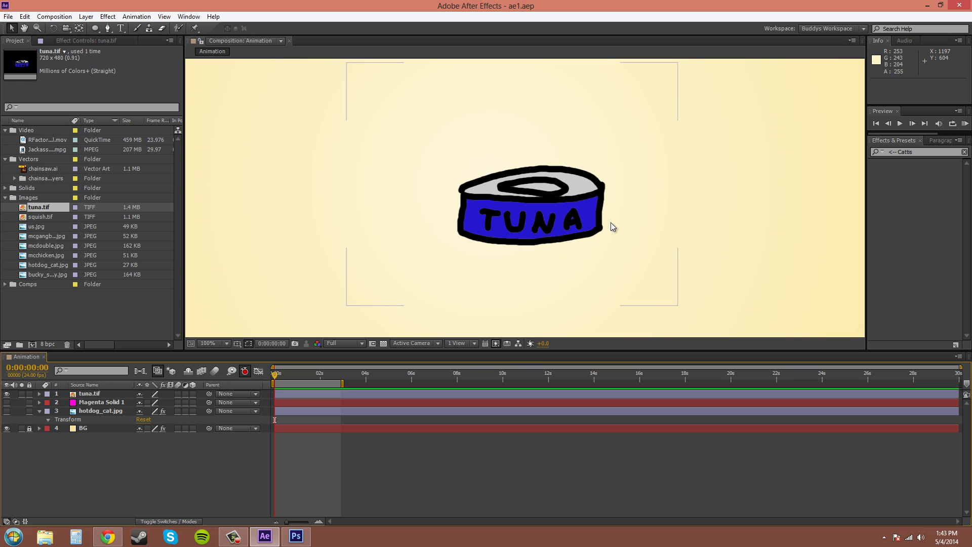
key(apostrophe)
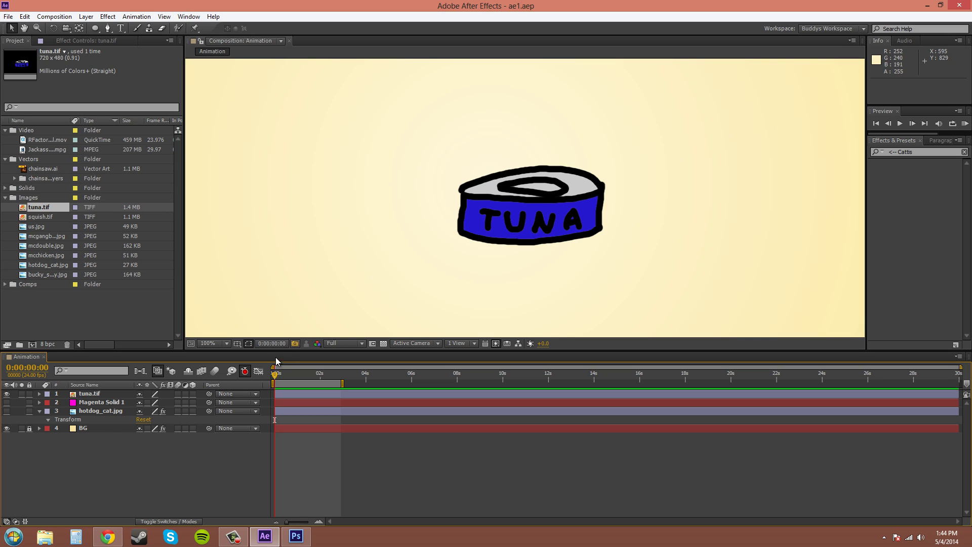
click(96, 395)
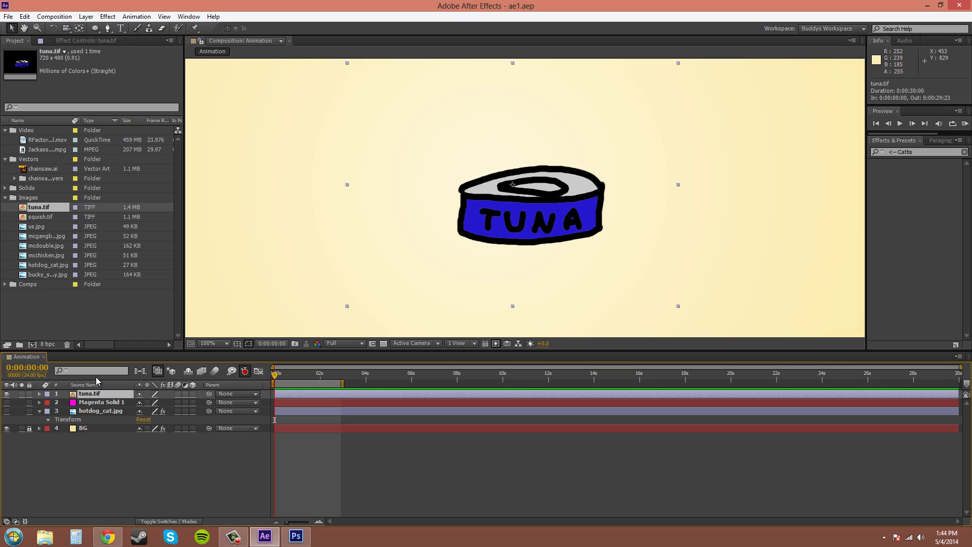
Step: Expand tuna.tif to list Position, Scale, Rotation and Opacity rather than Position alone
key(p)
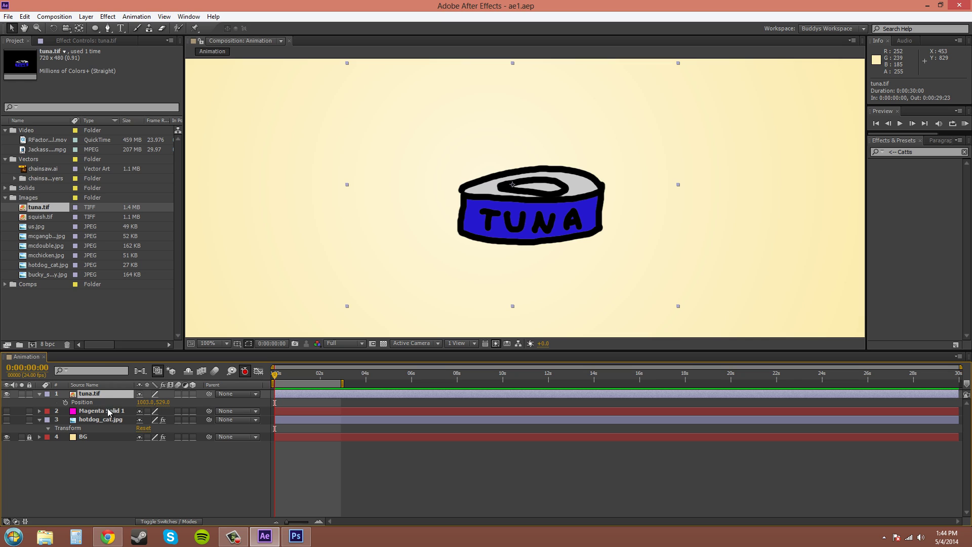
click(39, 394)
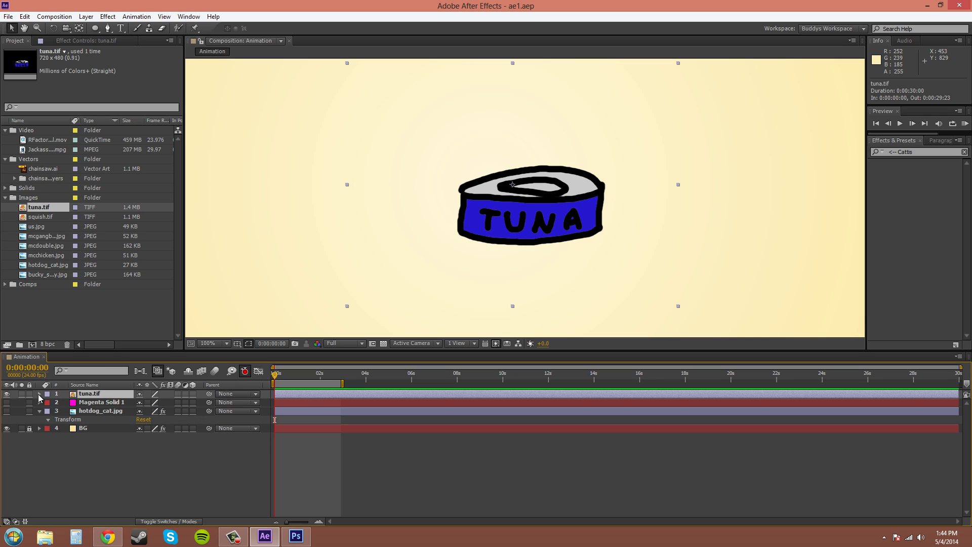
click(40, 394)
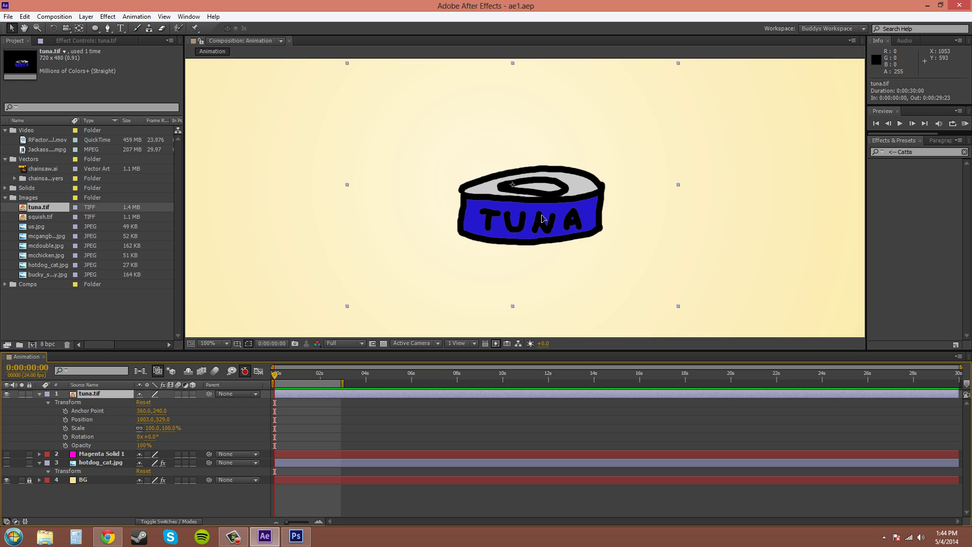
Step: Keyframe the tuna's Position at 0:00, 1:04 and 2:02 by dragging it, then return to 0:00
drag(542, 215, 594, 178)
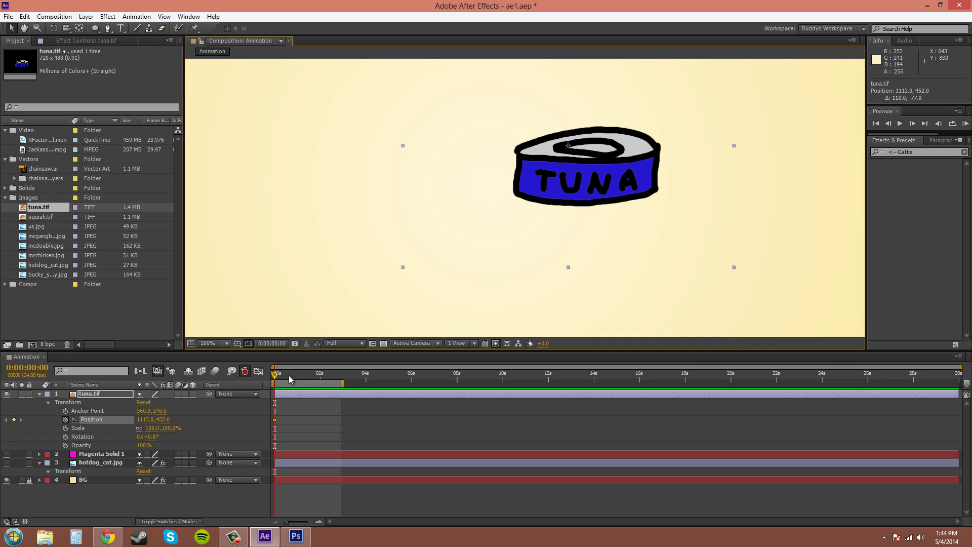
drag(276, 379, 302, 380)
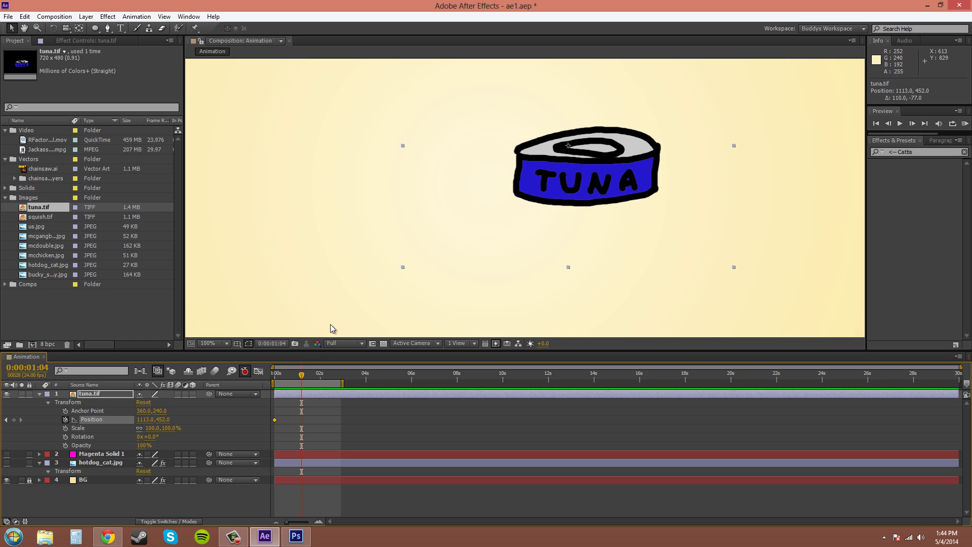
drag(594, 182, 742, 257)
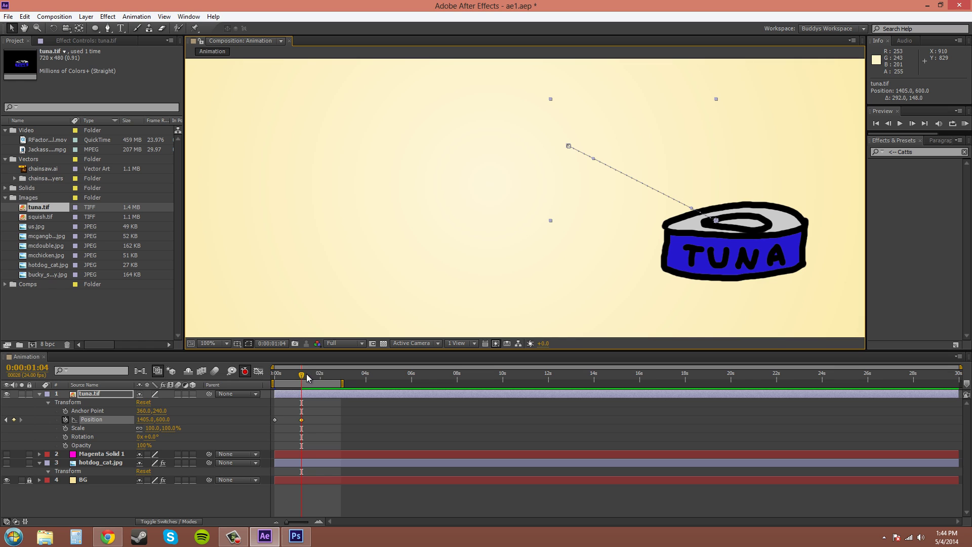
drag(302, 374, 322, 375)
drag(803, 267, 439, 269)
drag(322, 381, 302, 376)
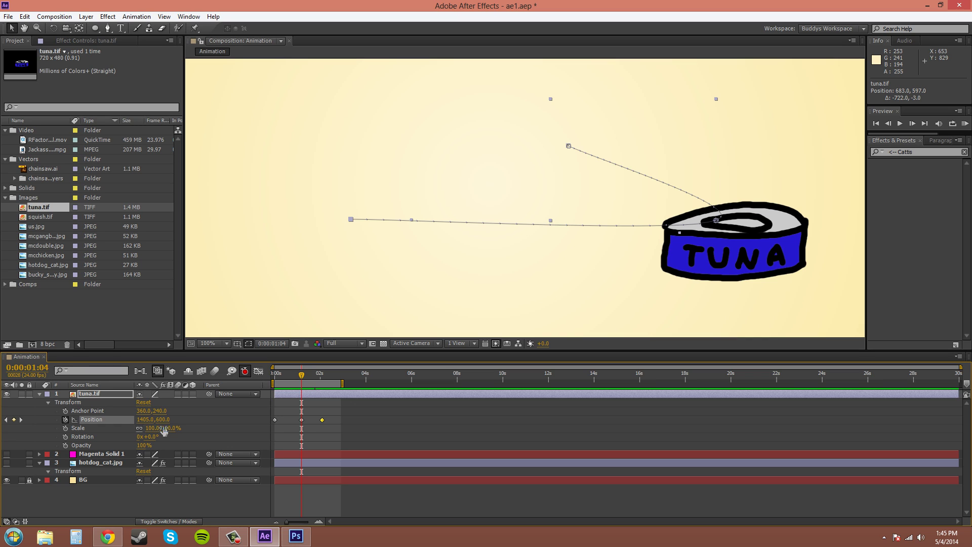
Step: Keyframe tuna.tif Scale at 133% at 1:04 and 100% at 0:00, previewing the growth
drag(165, 425, 181, 423)
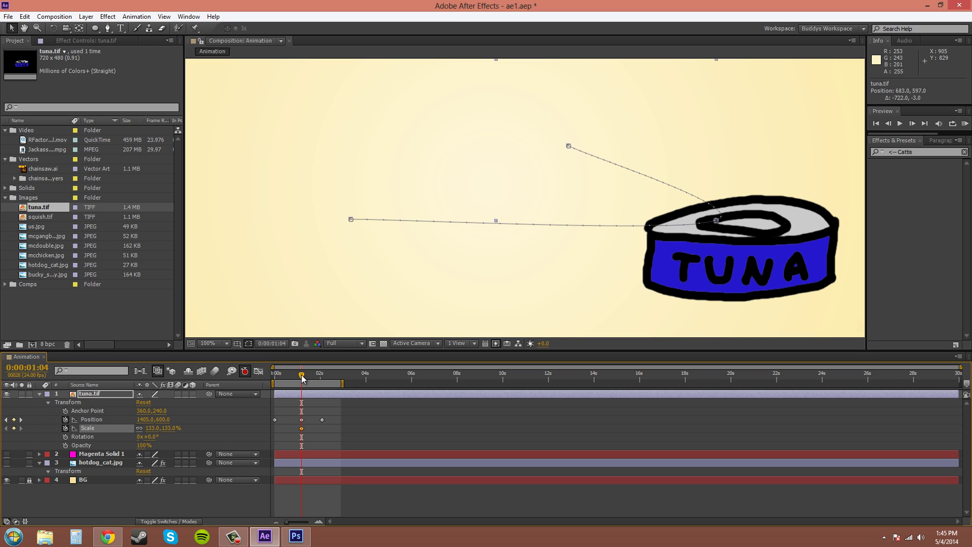
drag(301, 379, 270, 389)
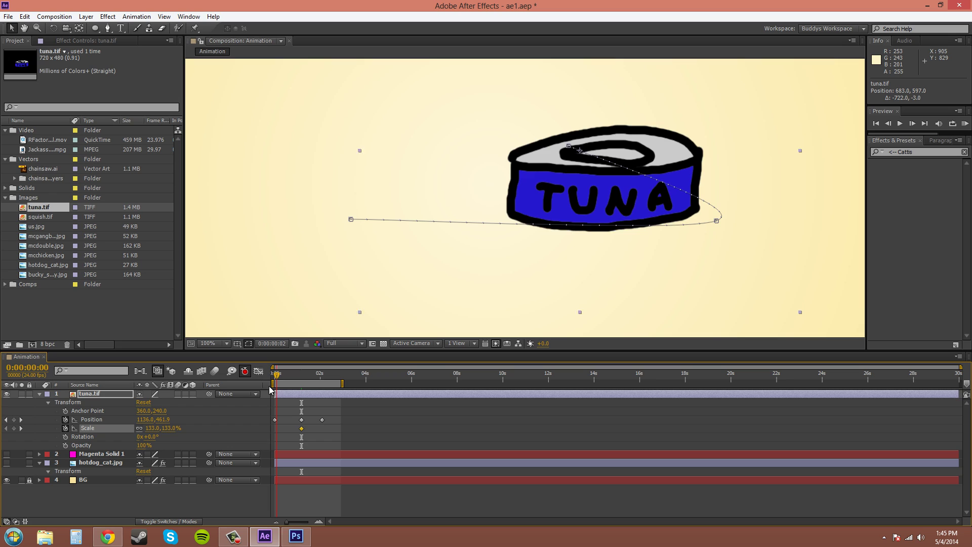
click(170, 428)
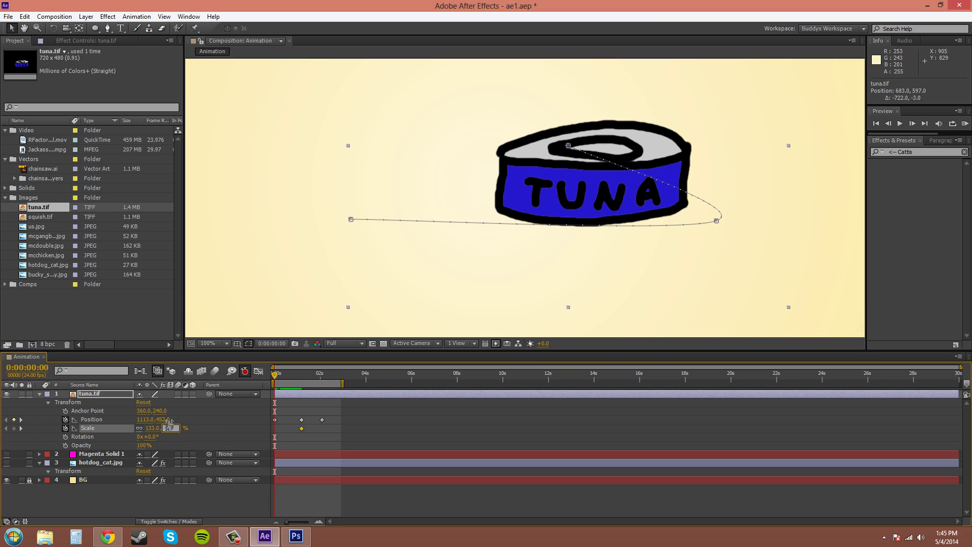
text(100)
key(Return)
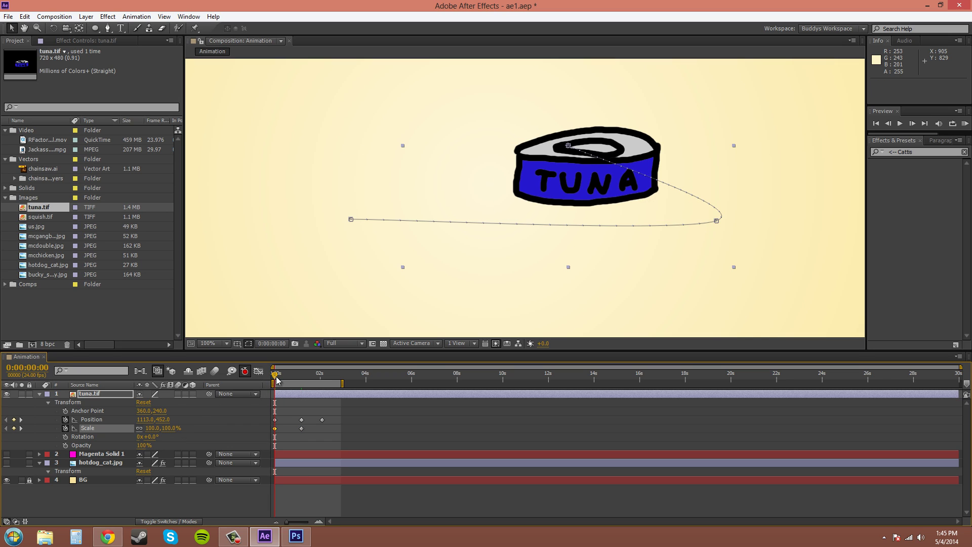
drag(274, 379, 323, 393)
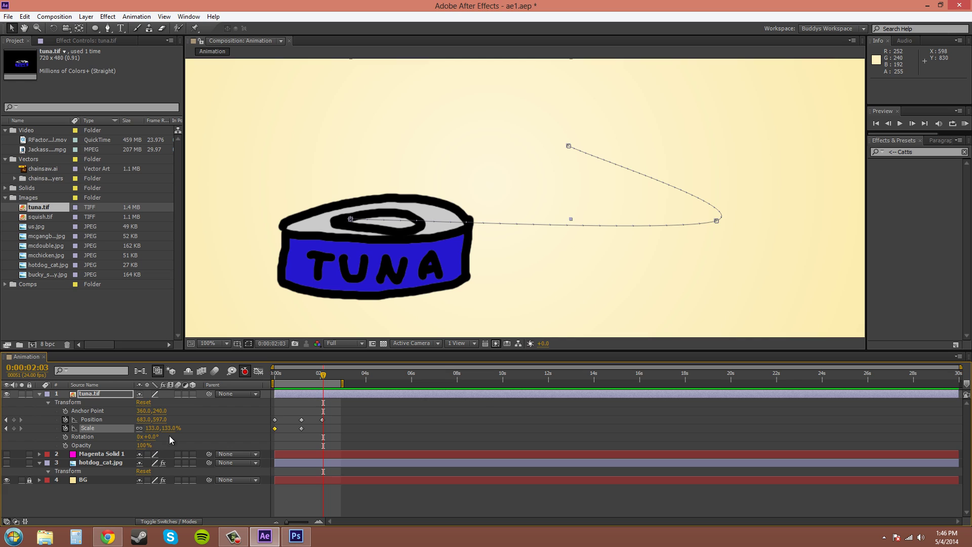
Step: Keyframe tuna.tif Opacity at 50% near 2:03 and 75% at the start
click(144, 446)
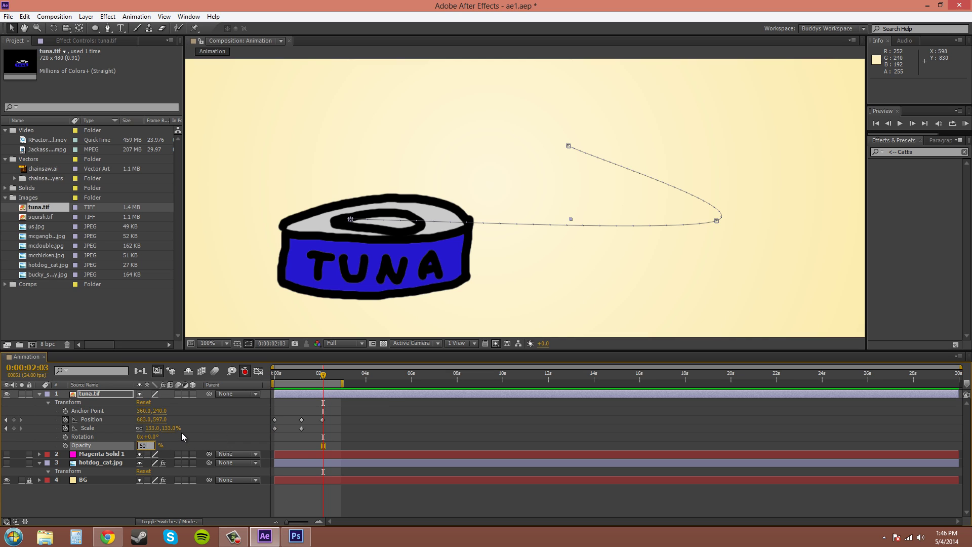
key(Return)
key(alt+shift+t)
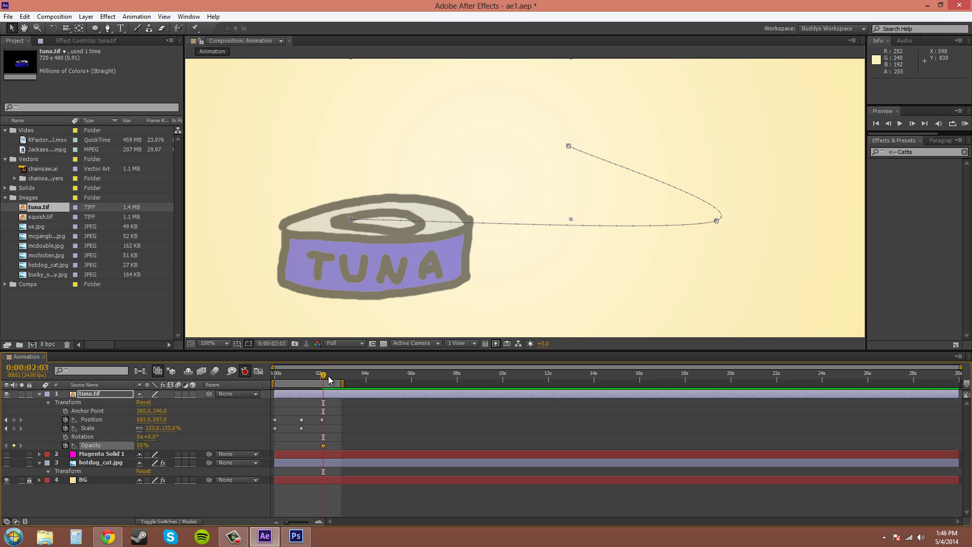
drag(326, 381, 234, 388)
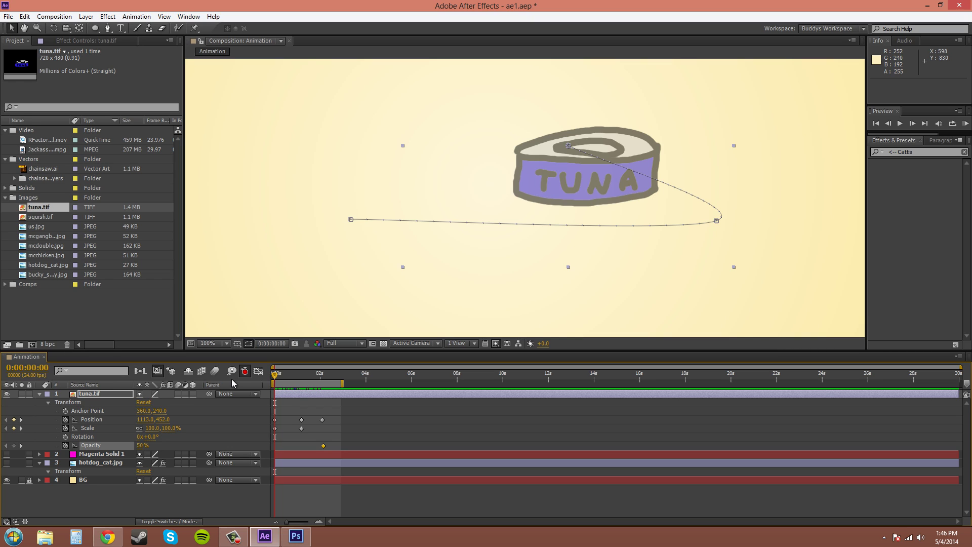
click(142, 445)
key(Return)
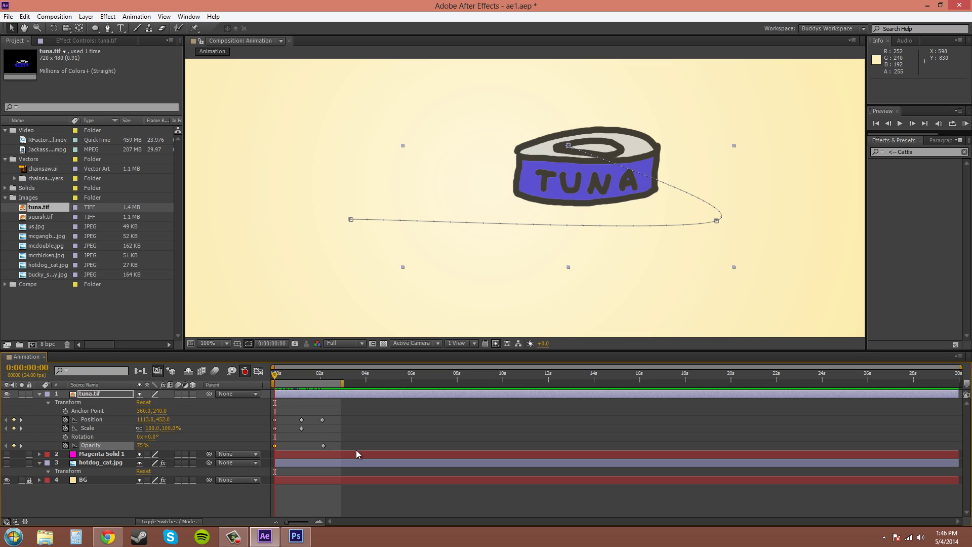
mouse_move(275, 375)
mouse_down()
mouse_move(319, 383)
mouse_move(275, 383)
mouse_up()
Step: Delete both Opacity keyframes and scrub to 2:02 to review the motion
click(323, 446)
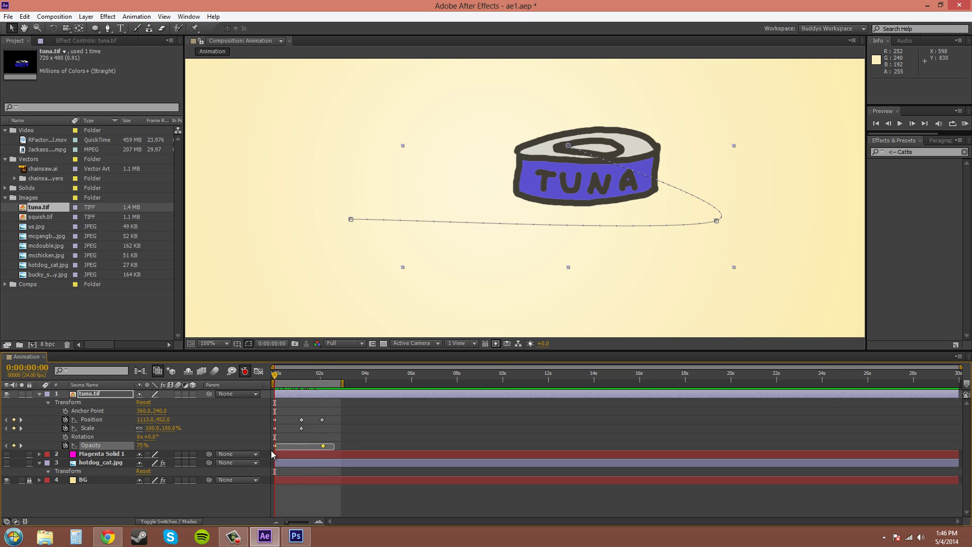
key(Delete)
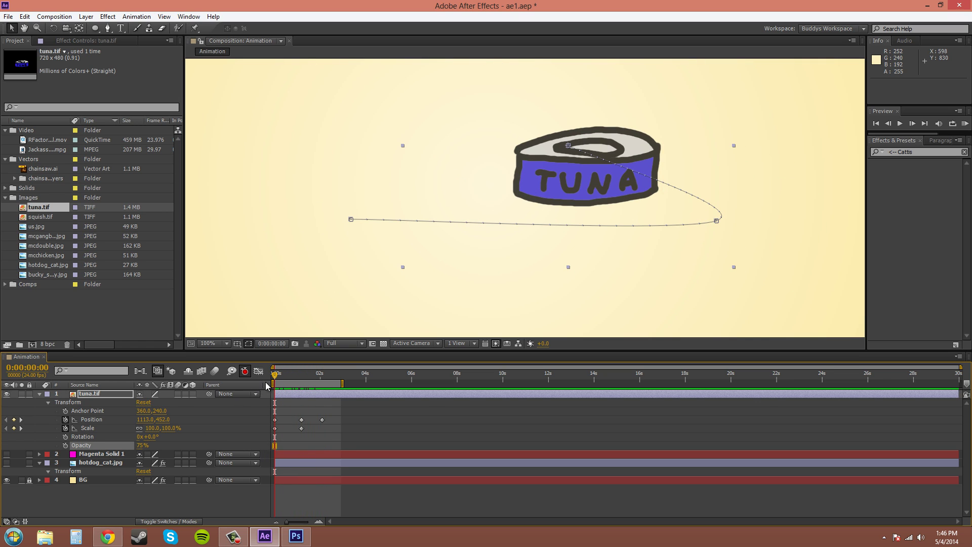
drag(275, 380, 300, 375)
drag(306, 377, 323, 375)
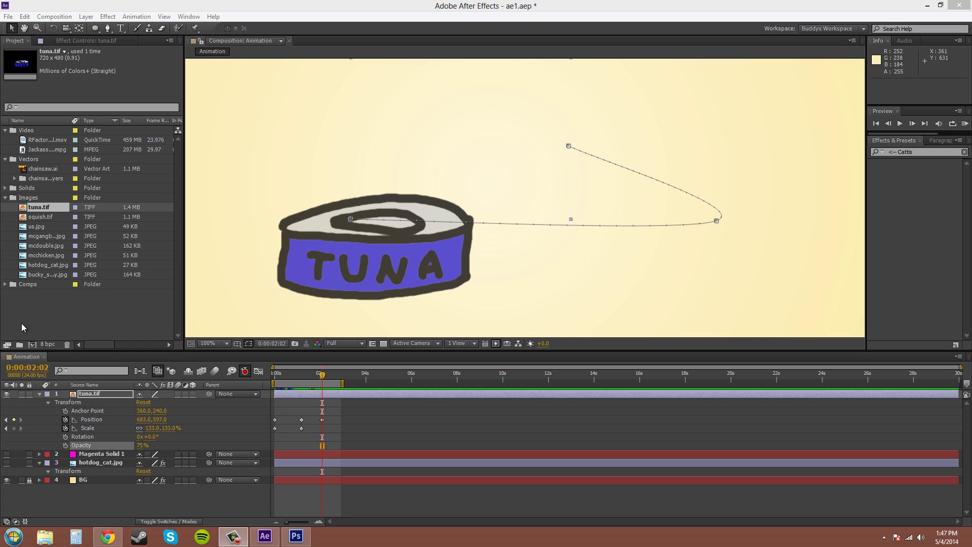
Step: Open New Boston Rules from the Comps folder, then bring the Animation timeline back
click(5, 284)
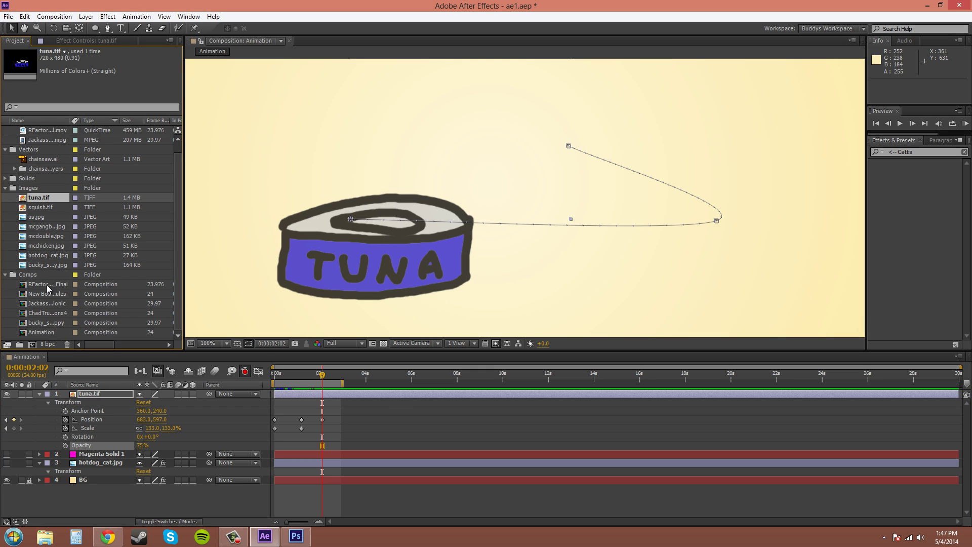
click(43, 286)
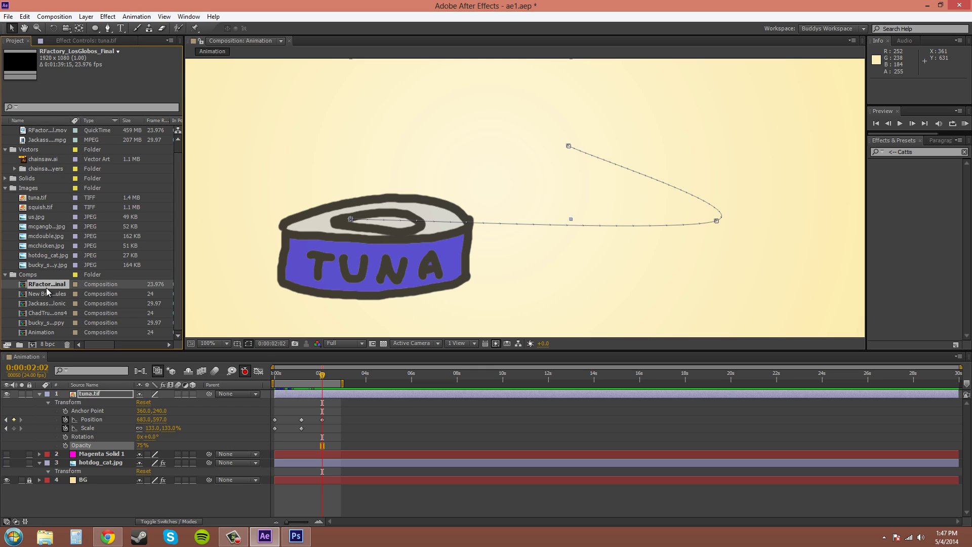
double_click(50, 297)
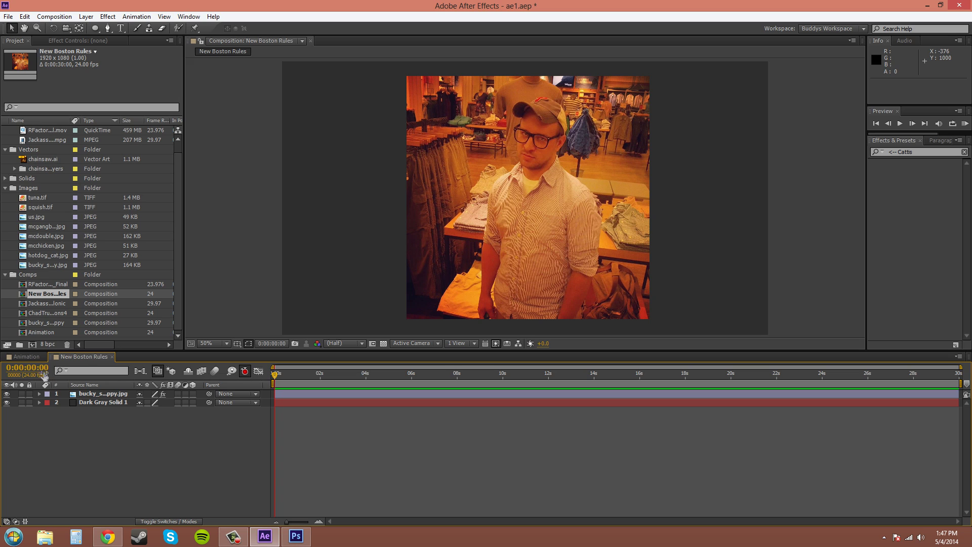
click(31, 358)
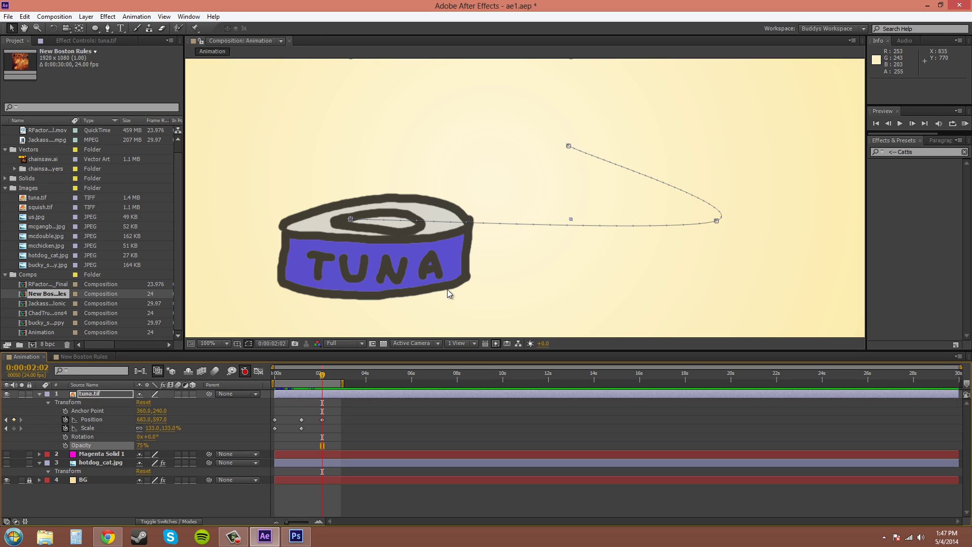